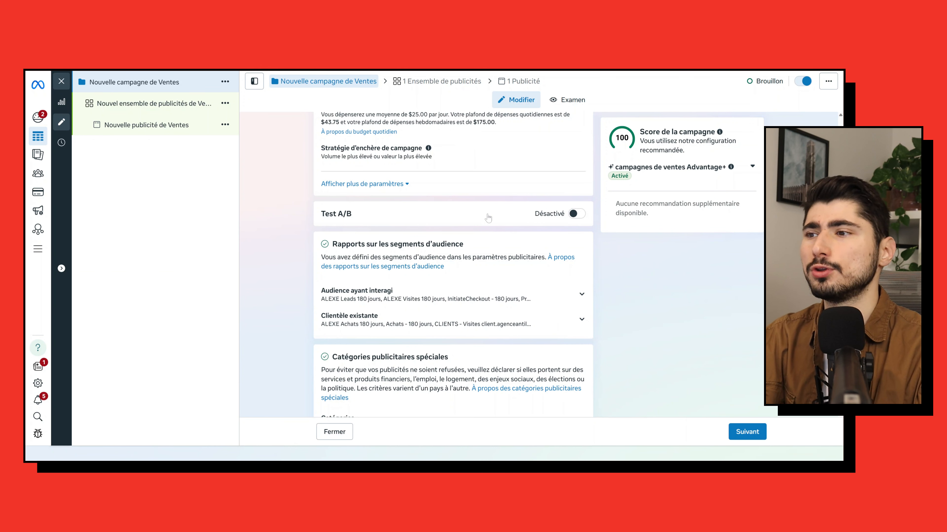
# - Move on to the ad set settings and choose Achat as the conversion event
pyautogui.scroll(-2, 699, 299)
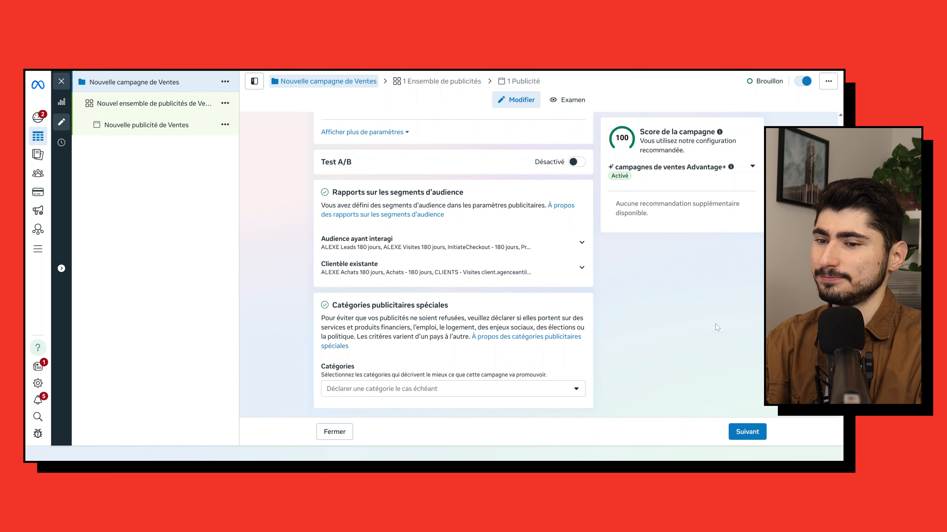
pyautogui.click(745, 429)
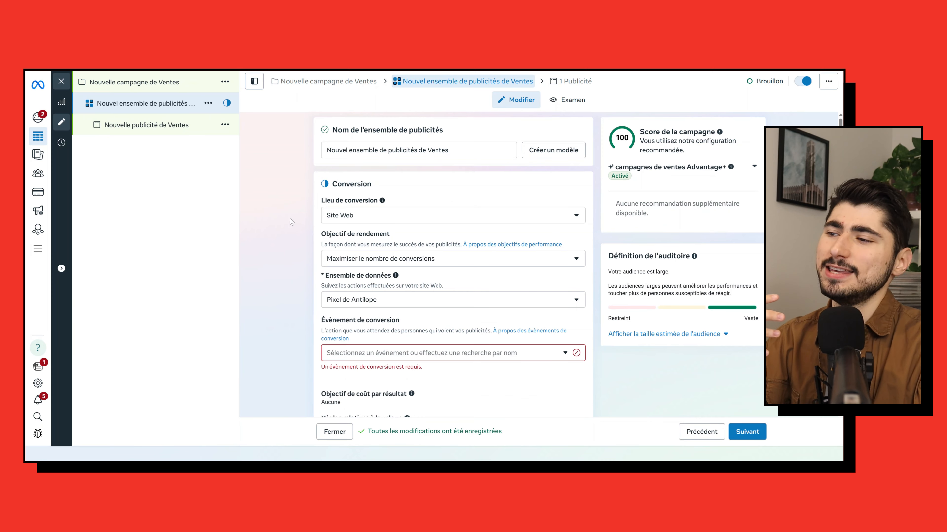
pyautogui.scroll(-3, 290, 303)
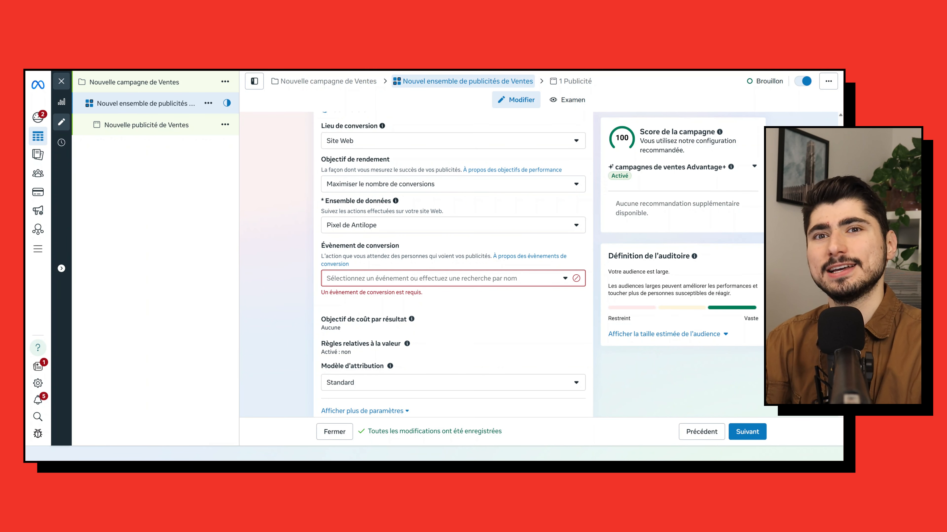
pyautogui.click(412, 280)
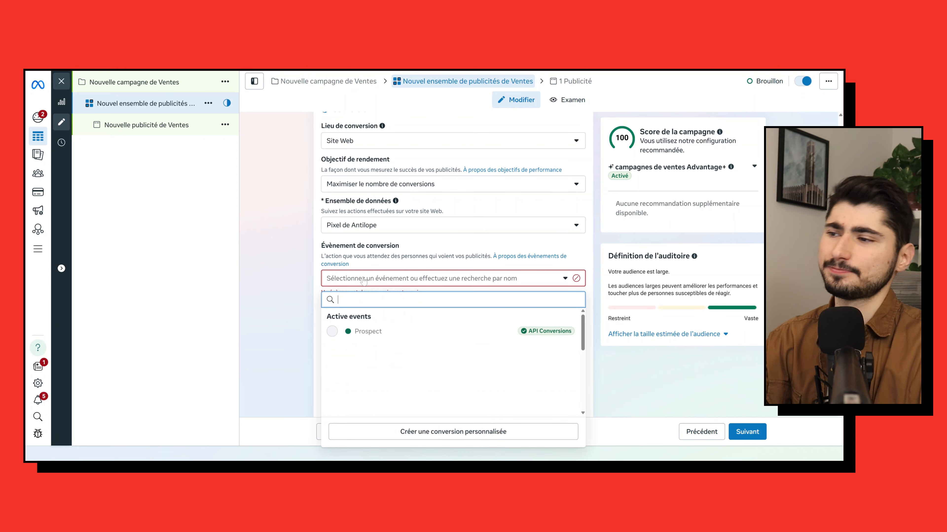
pyautogui.click(375, 336)
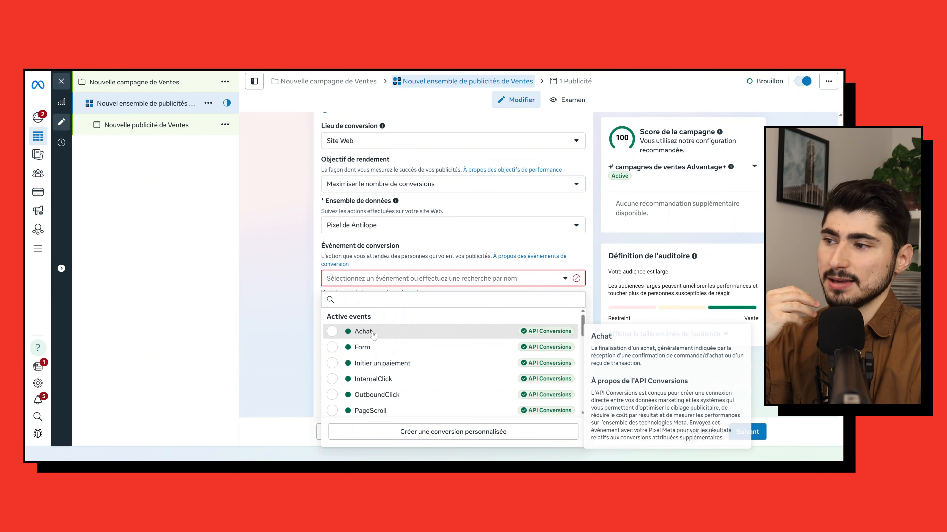
pyautogui.click(280, 219)
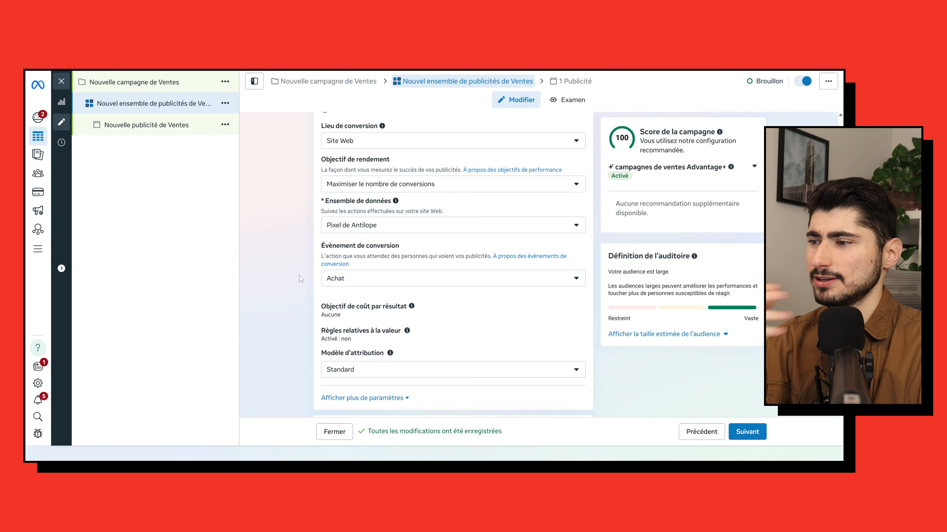
# - Switch the audience setup to Limiter davantage la couverture de vos publicités
pyautogui.scroll(-5, 301, 279)
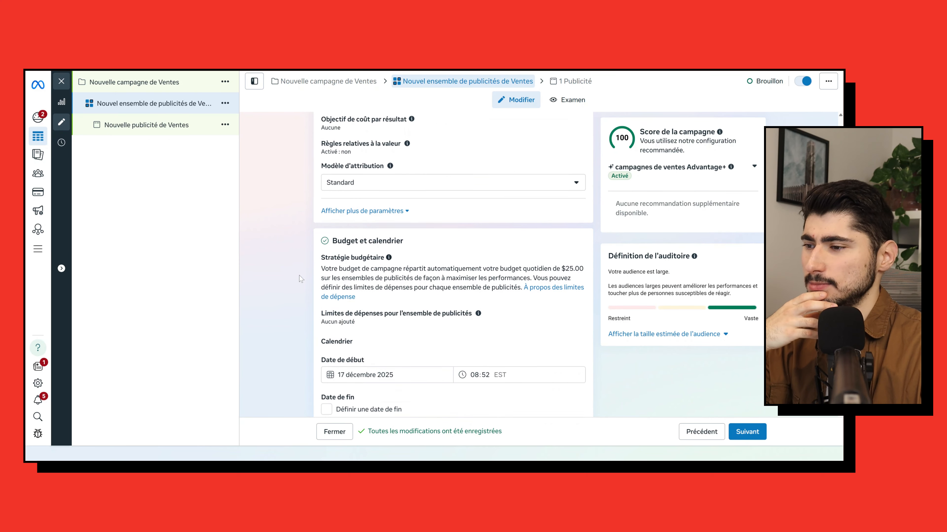
pyautogui.scroll(-8, 300, 279)
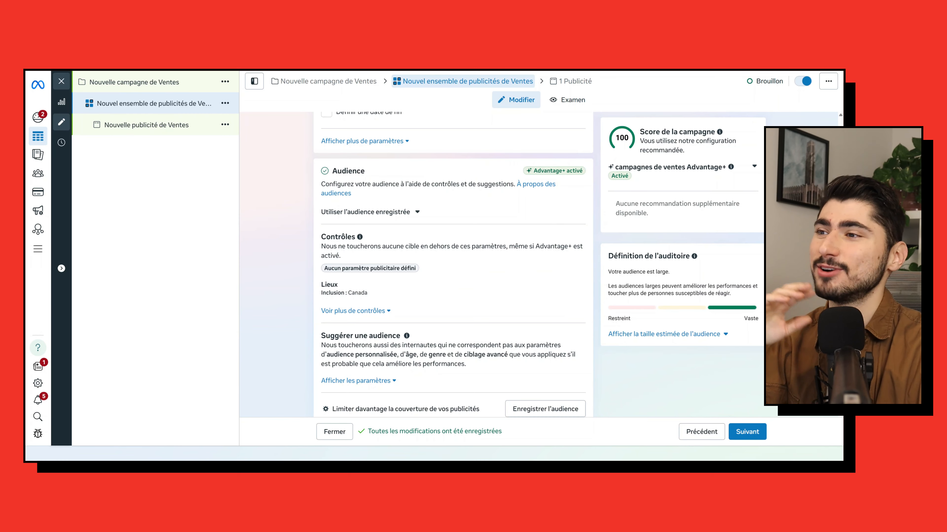
pyautogui.scroll(-1, 295, 284)
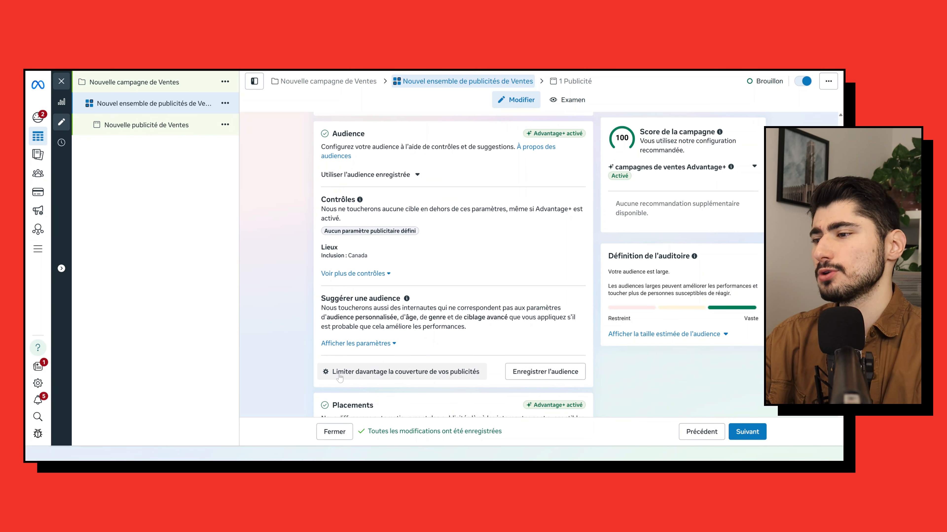
pyautogui.click(406, 373)
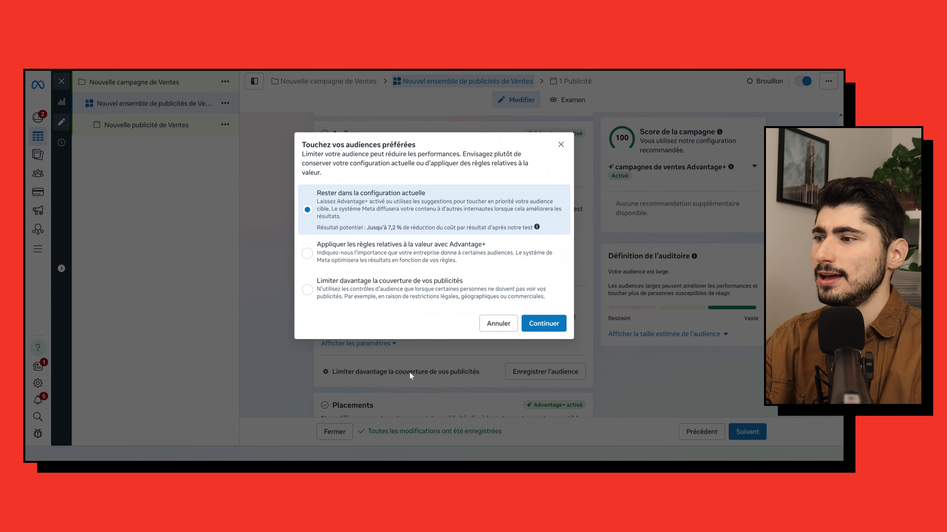
pyautogui.click(326, 297)
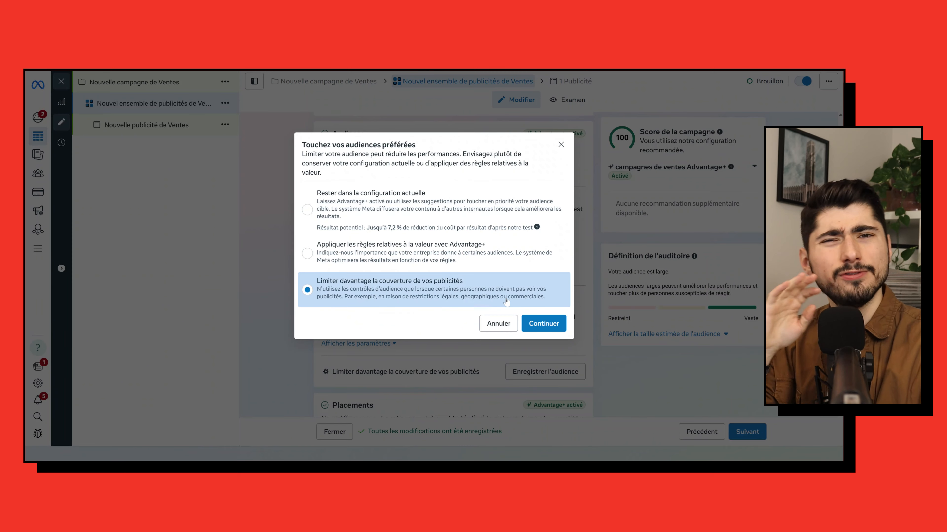
pyautogui.click(540, 324)
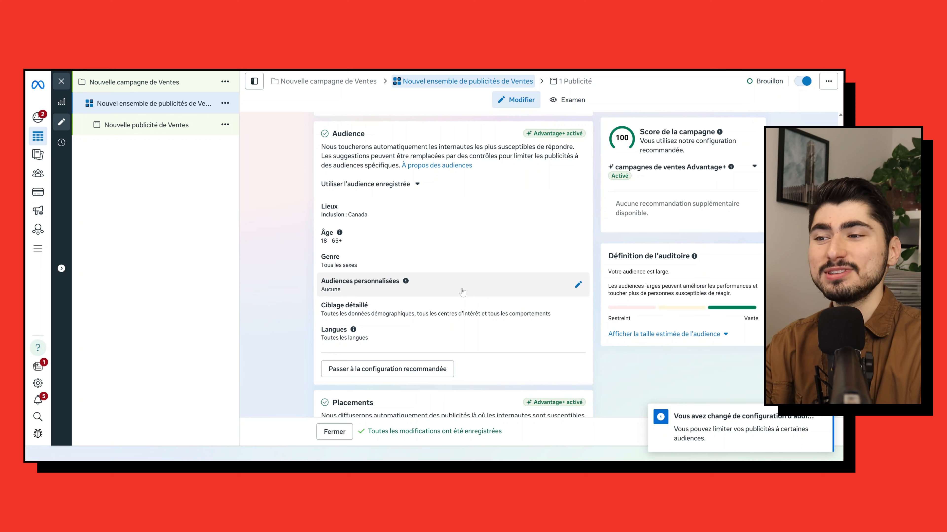
# - Include the custom audience Demo visiteurs site 180 jours in the ad set's Audiences personnalisées
pyautogui.click(478, 290)
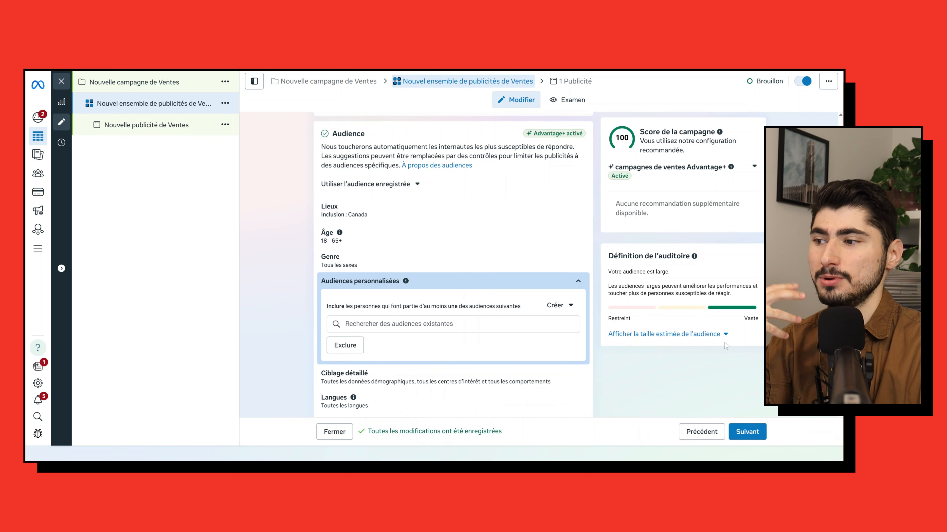
pyautogui.scroll(-1, 731, 346)
pyautogui.scroll(-1, 733, 347)
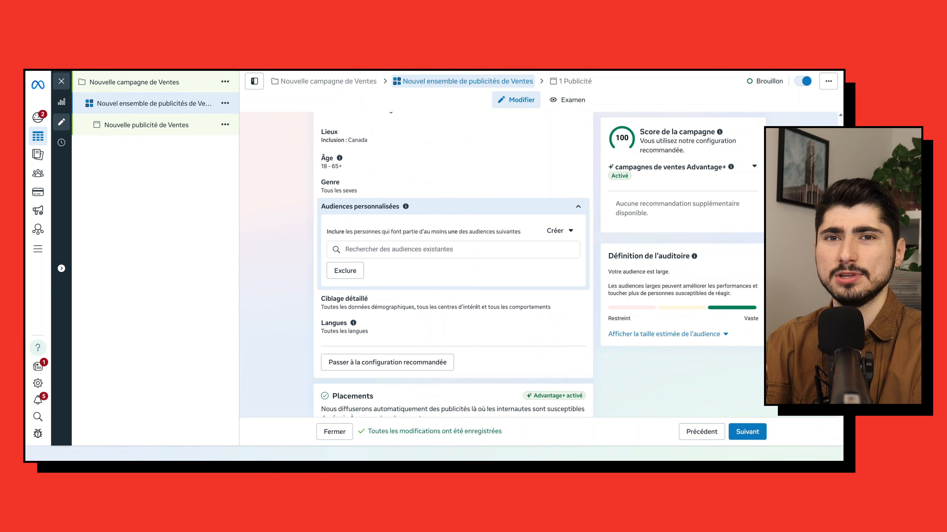
pyautogui.click(453, 249)
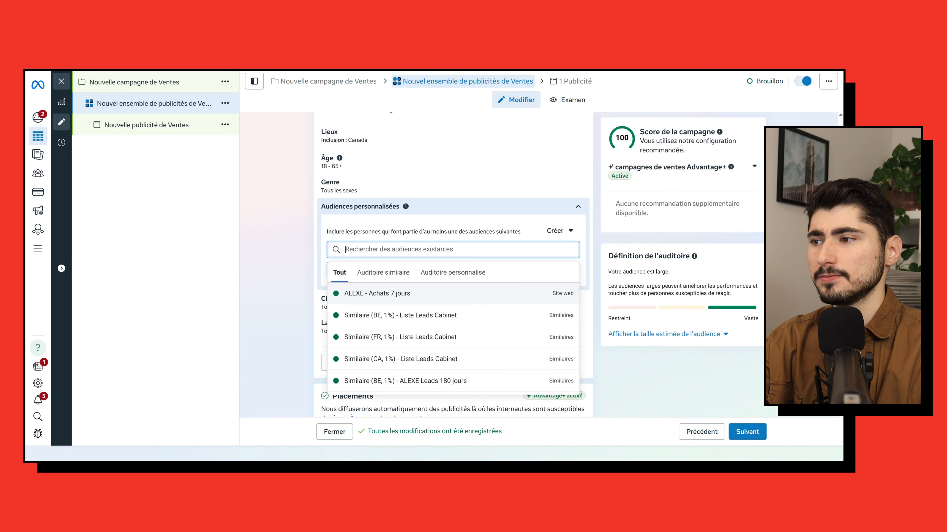
pyautogui.click(460, 274)
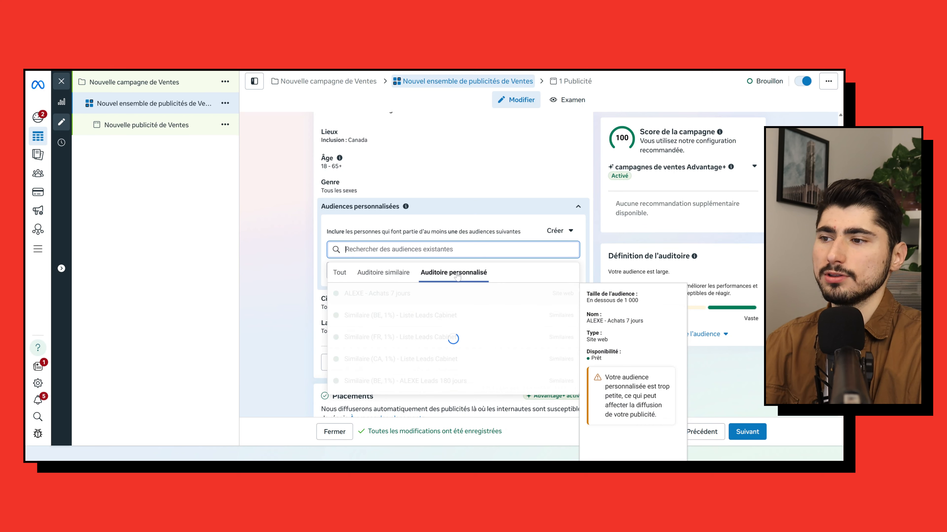
pyautogui.scroll(-8, 412, 325)
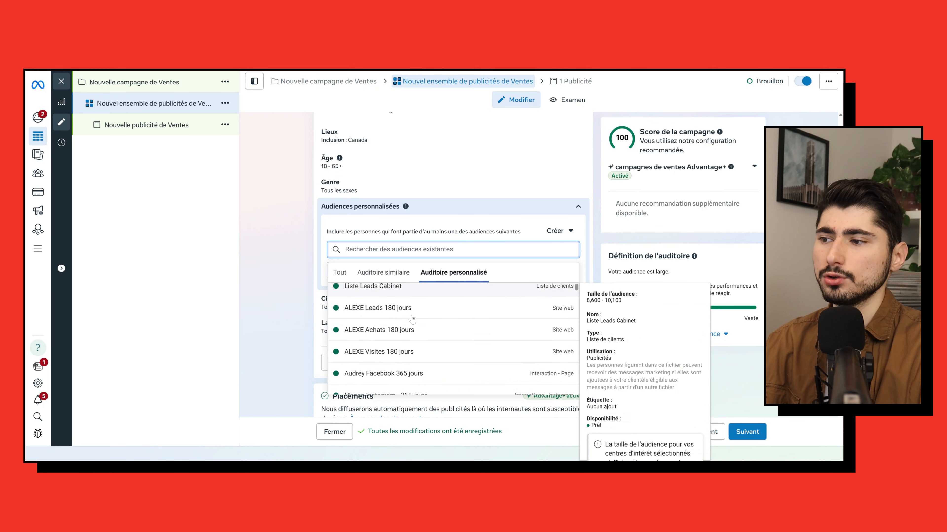
pyautogui.scroll(-5, 411, 325)
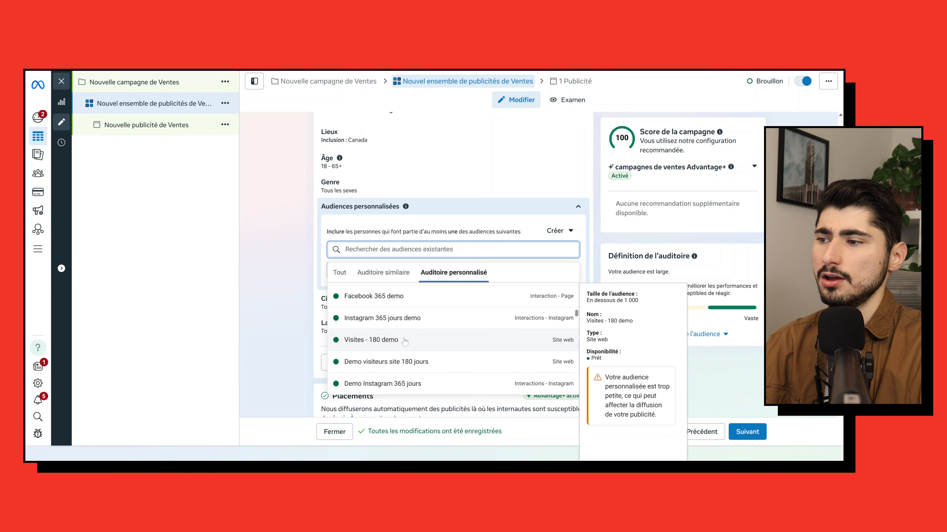
pyautogui.scroll(-2, 380, 360)
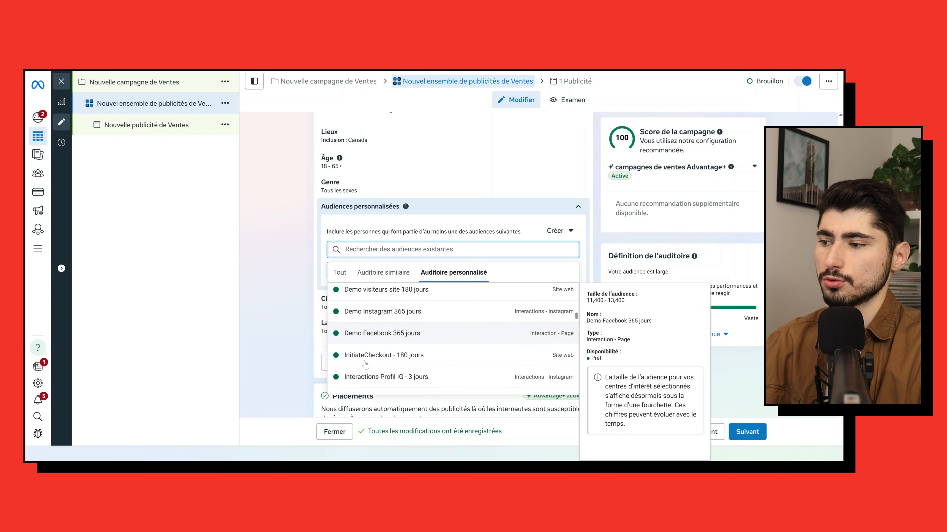
pyautogui.scroll(2, 369, 365)
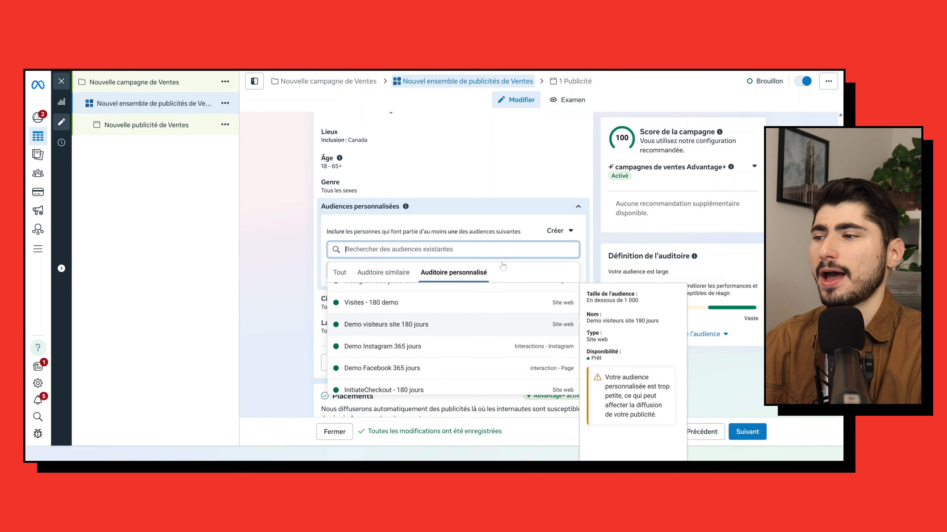
pyautogui.click(377, 325)
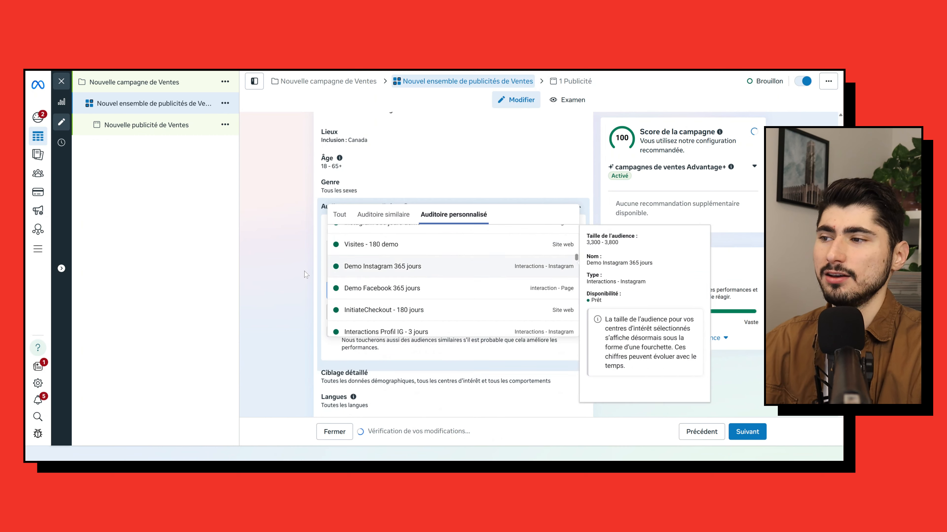
pyautogui.click(296, 275)
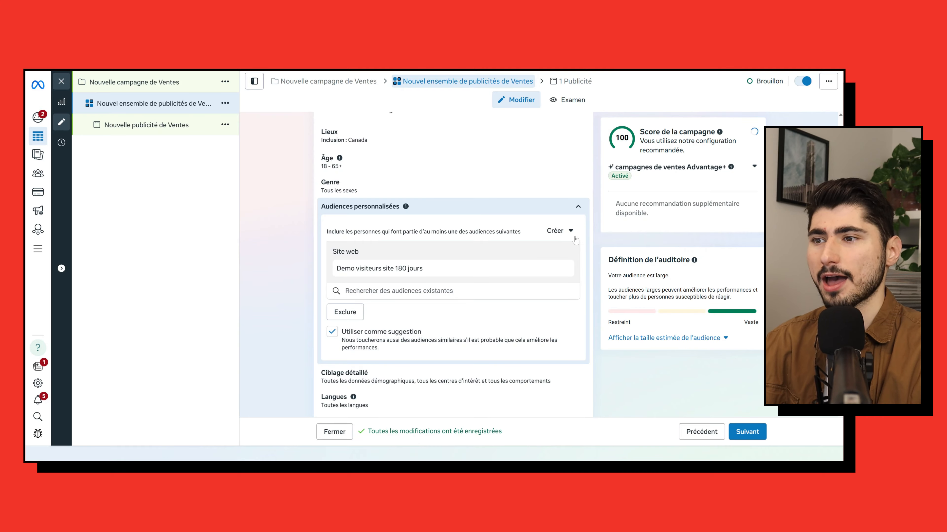
# - Start creating a new custom audience and pick Site Web as its source
pyautogui.click(559, 234)
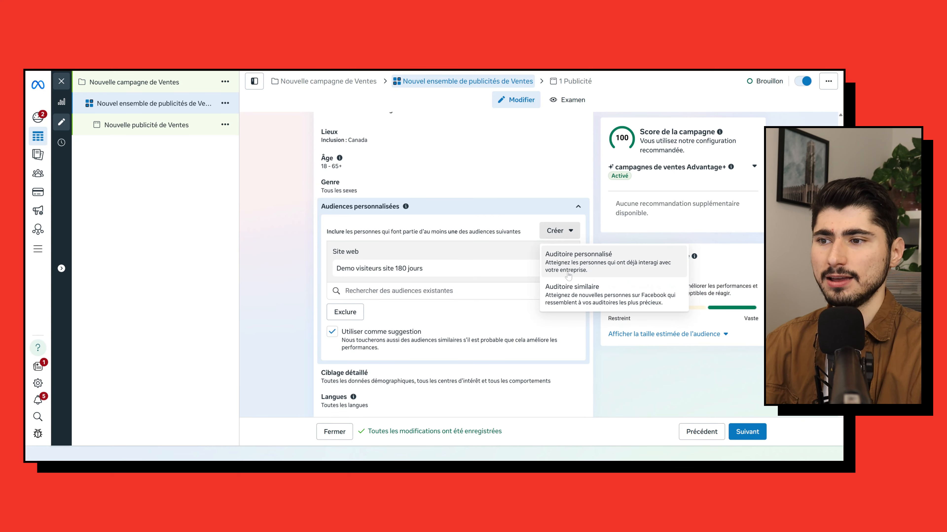
pyautogui.click(589, 263)
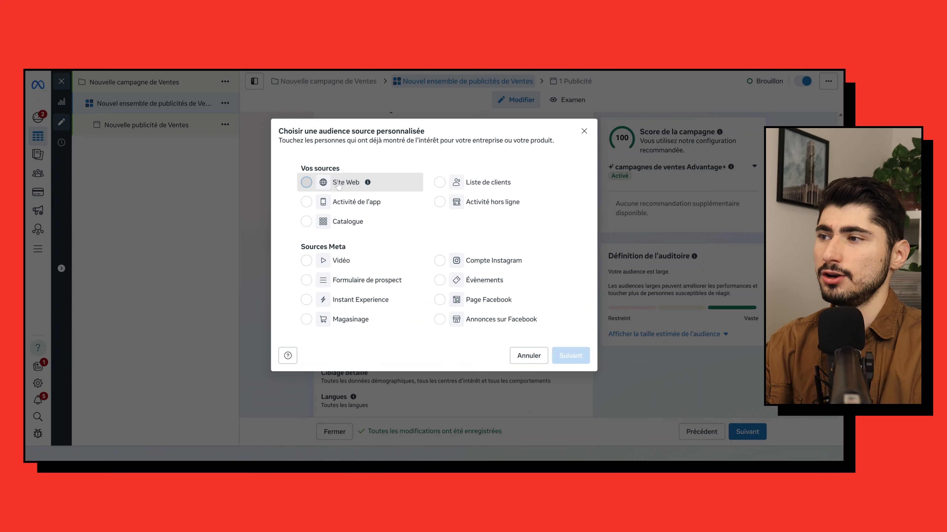
pyautogui.click(306, 183)
pyautogui.click(442, 261)
pyautogui.click(475, 302)
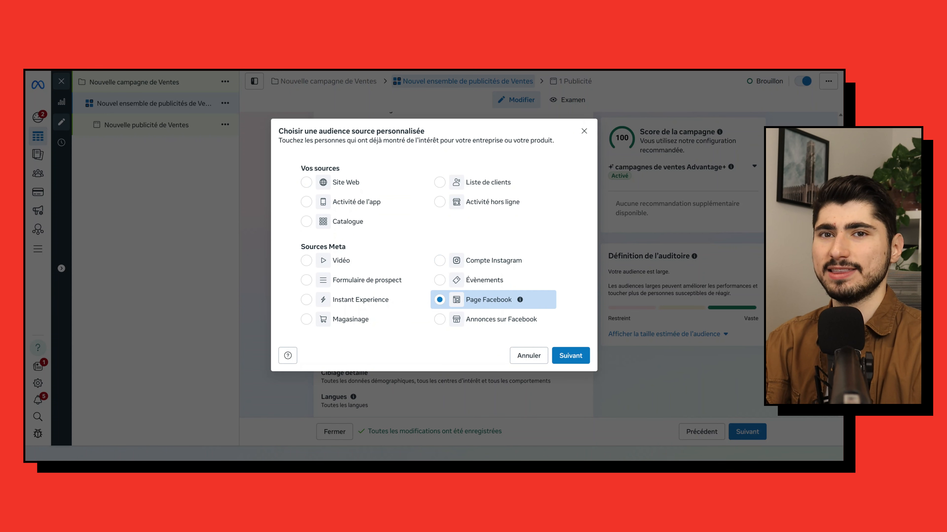
pyautogui.click(345, 182)
pyautogui.click(585, 359)
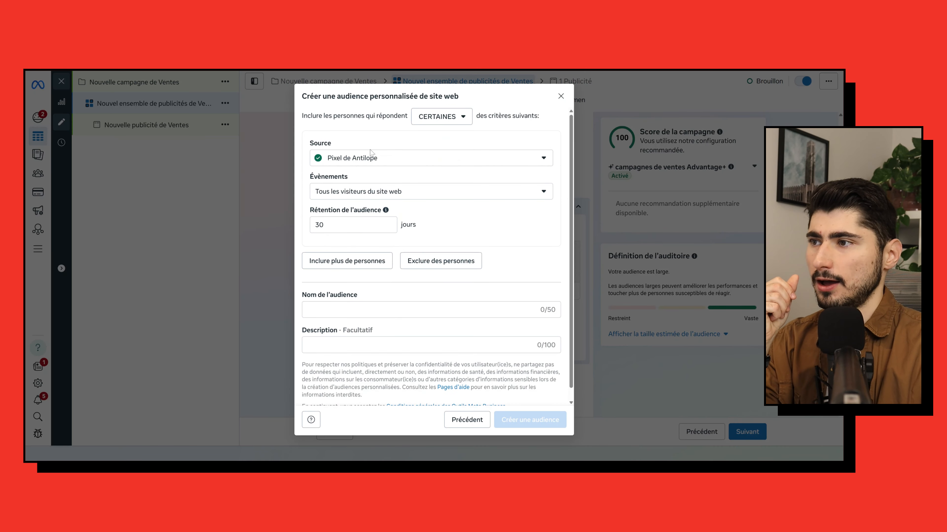
# - Set the website audience retention to 180 days, then go back to the source choice
pyautogui.moveTo(324, 225); pyautogui.dragTo(312, 225)
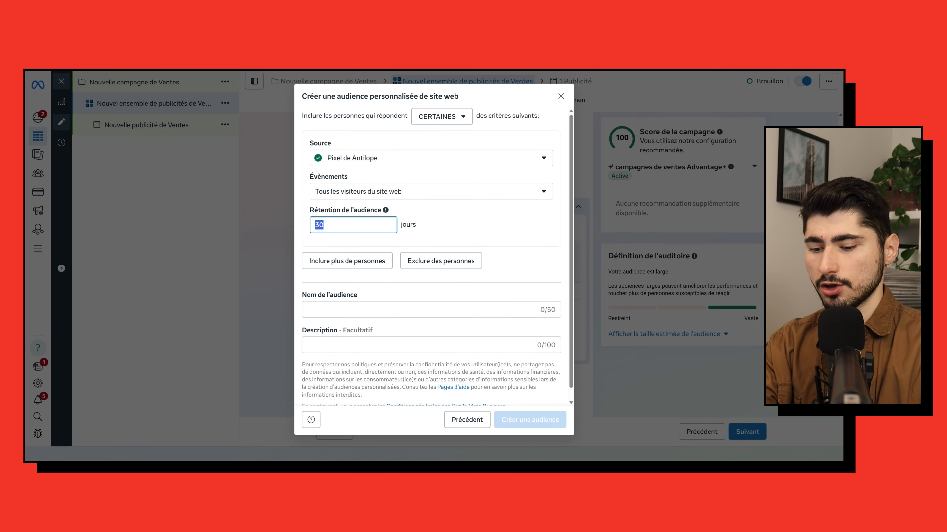
pyautogui.write('180')
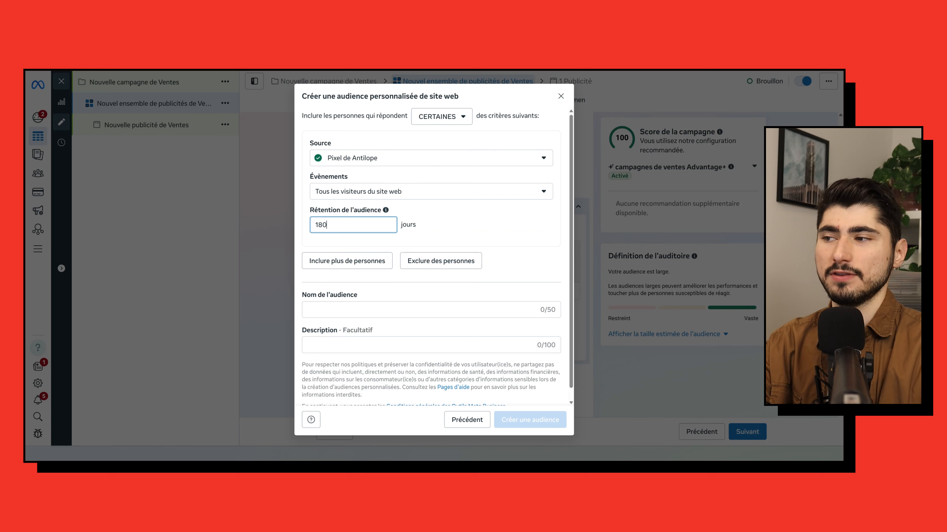
pyautogui.click(448, 225)
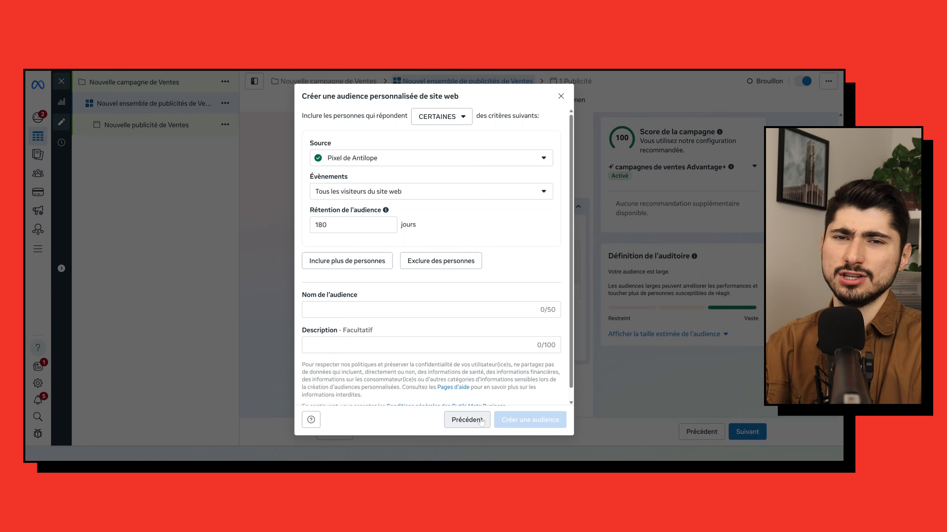
pyautogui.click(466, 420)
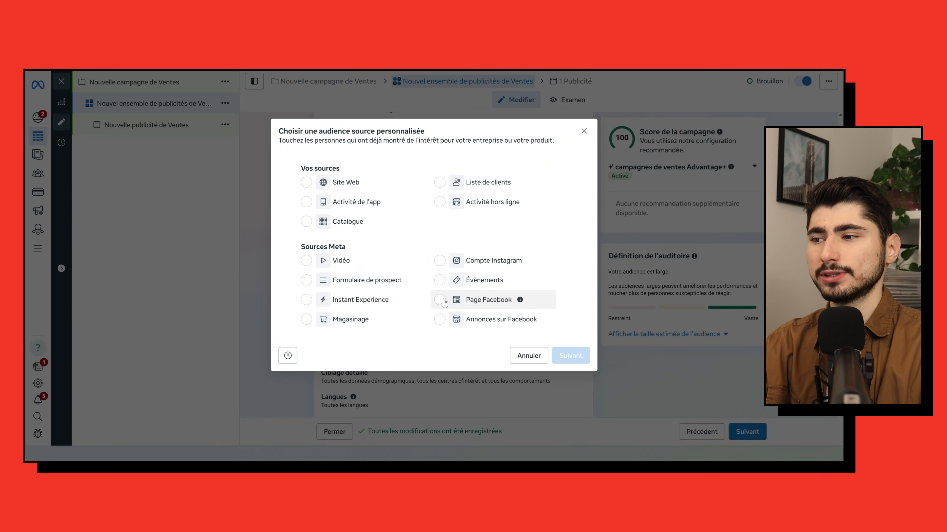
# - Try setting up an Instagram account custom audience from agenceantilope, then cancel the audience creation
pyautogui.click(439, 260)
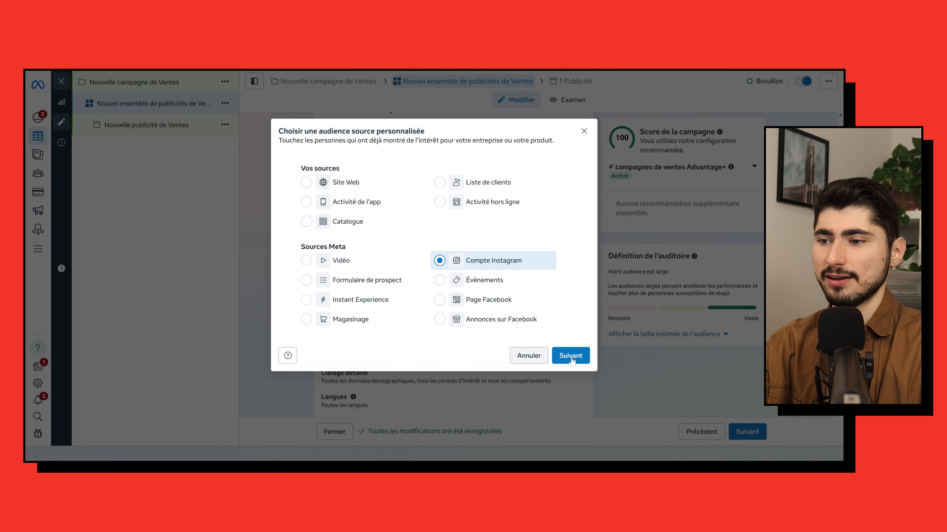
pyautogui.click(571, 356)
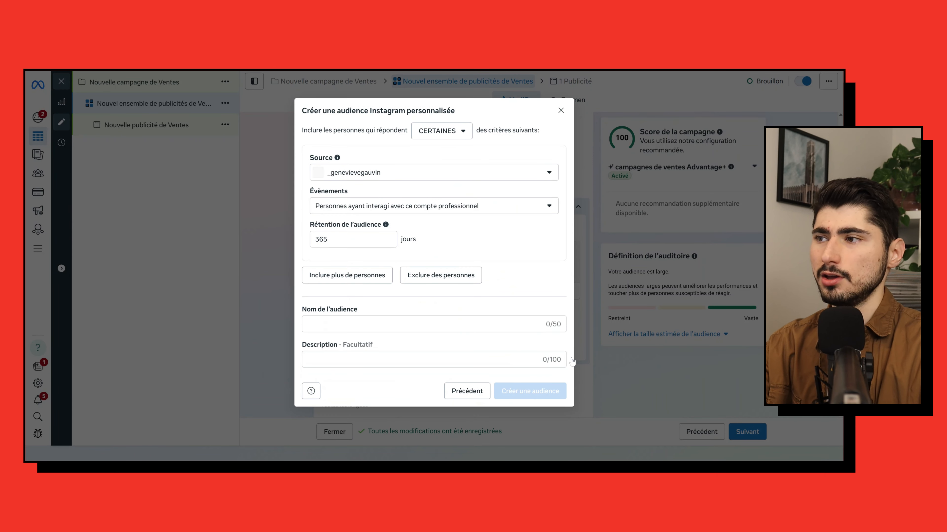
pyautogui.click(374, 172)
pyautogui.click(354, 224)
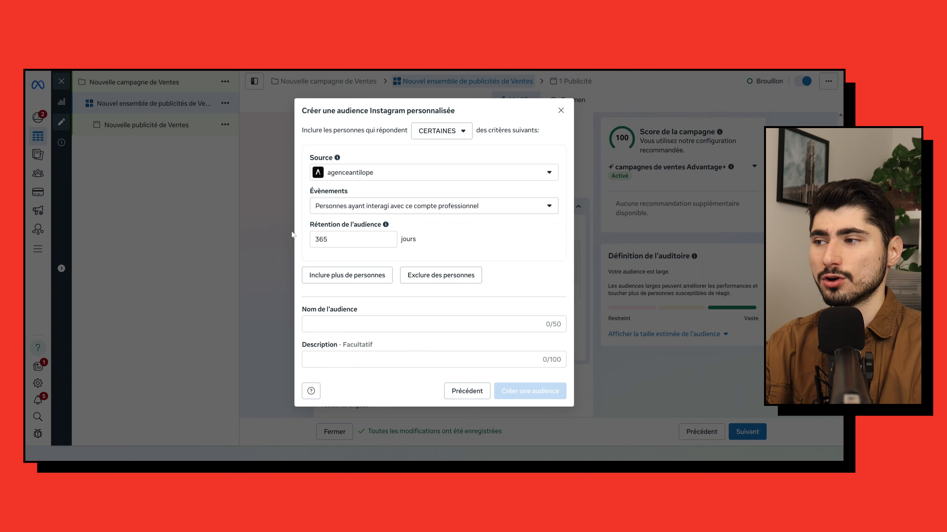
pyautogui.doubleClick(313, 239)
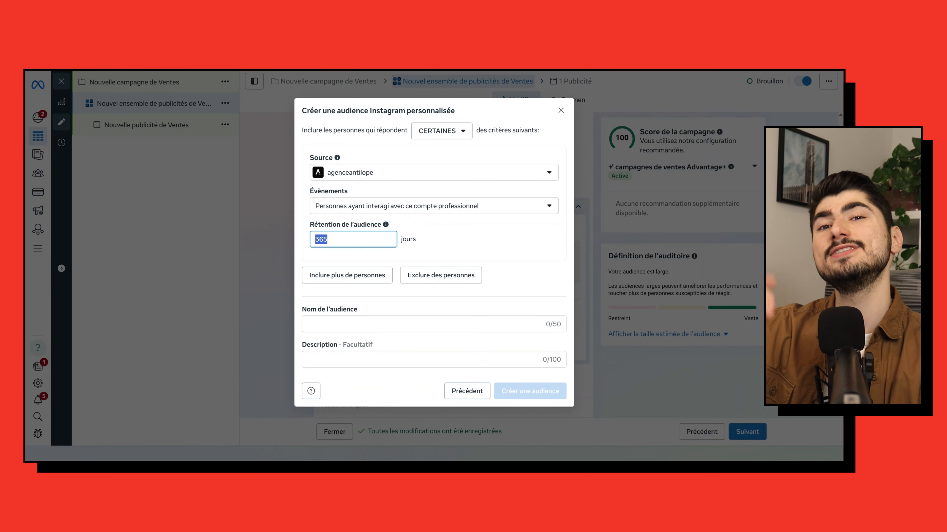
pyautogui.click(454, 242)
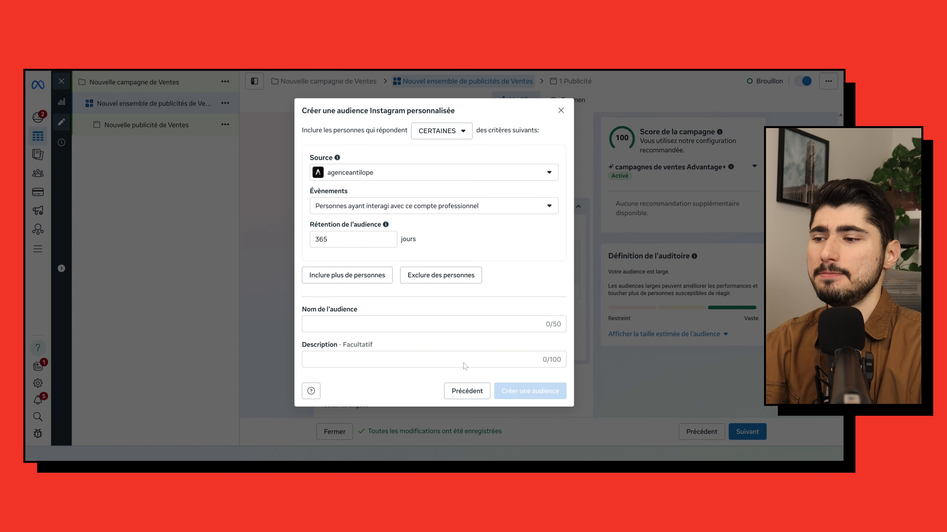
pyautogui.click(472, 389)
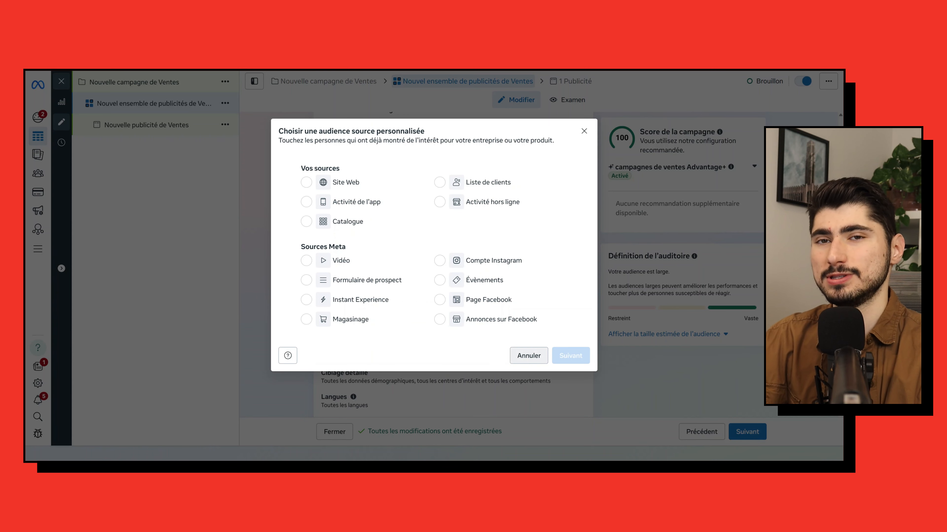
pyautogui.click(529, 355)
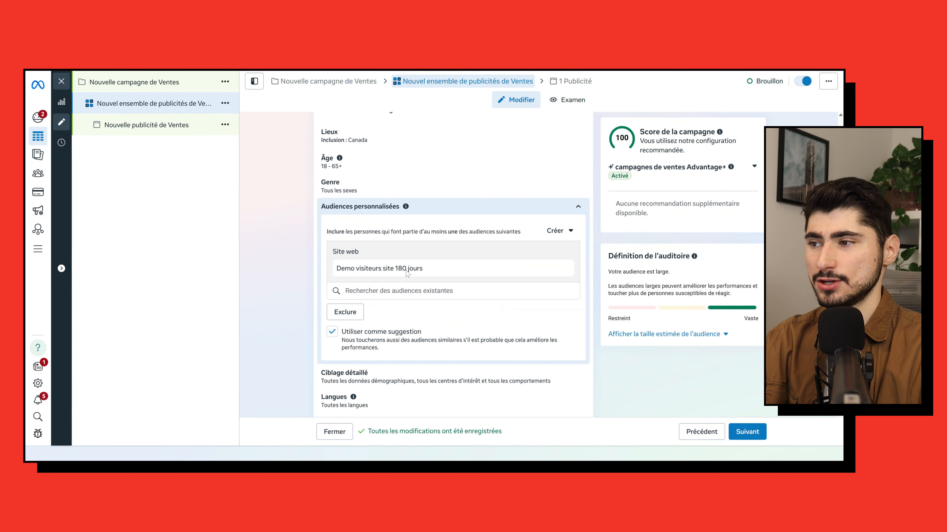
# - Search existing audiences for 365 and add Demo Instagram 365 jours and Demo Facebook 365 jours
pyautogui.click(399, 290)
pyautogui.write('365')
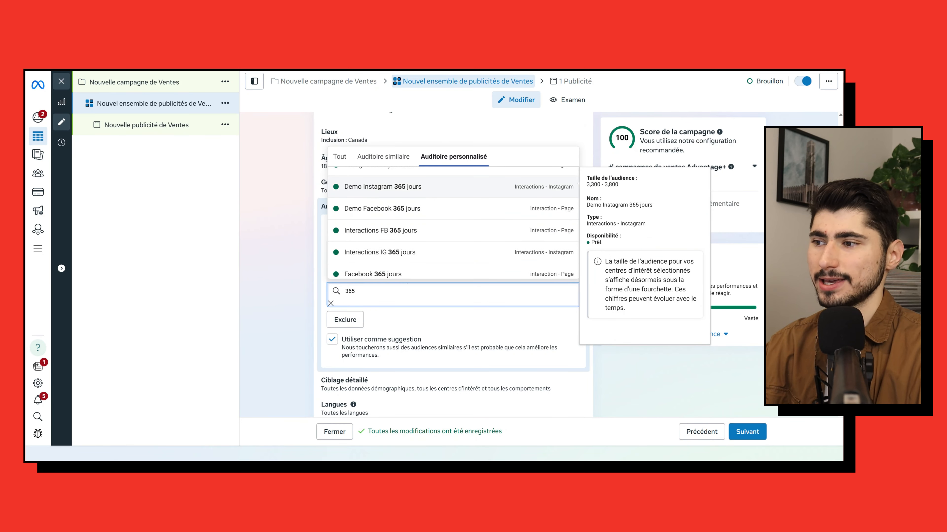
pyautogui.click(413, 188)
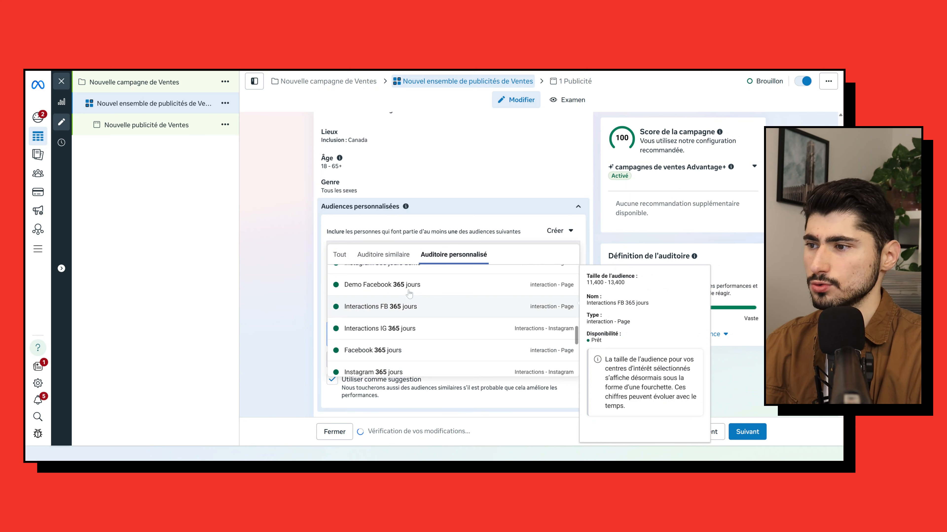
pyautogui.click(268, 267)
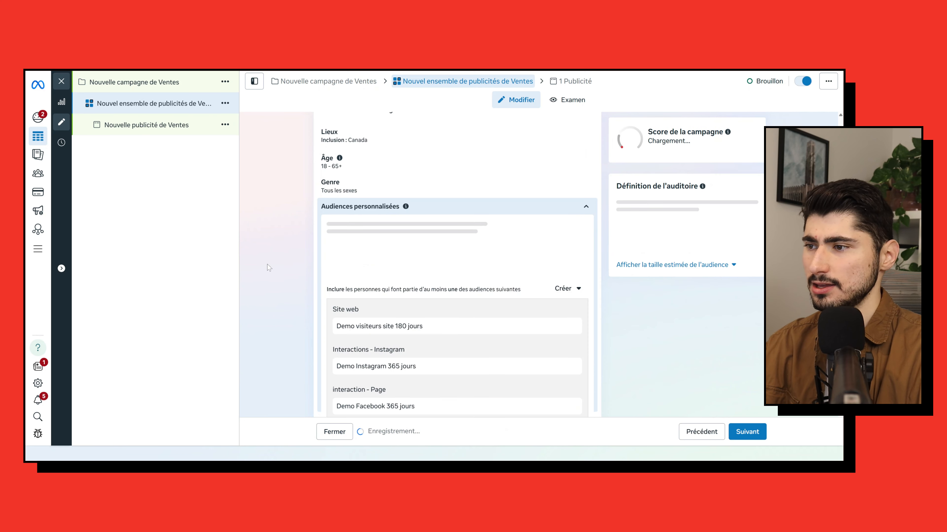
# - Turn off Utiliser comme suggestion for the ad set's custom audiences
pyautogui.scroll(-1, 397, 243)
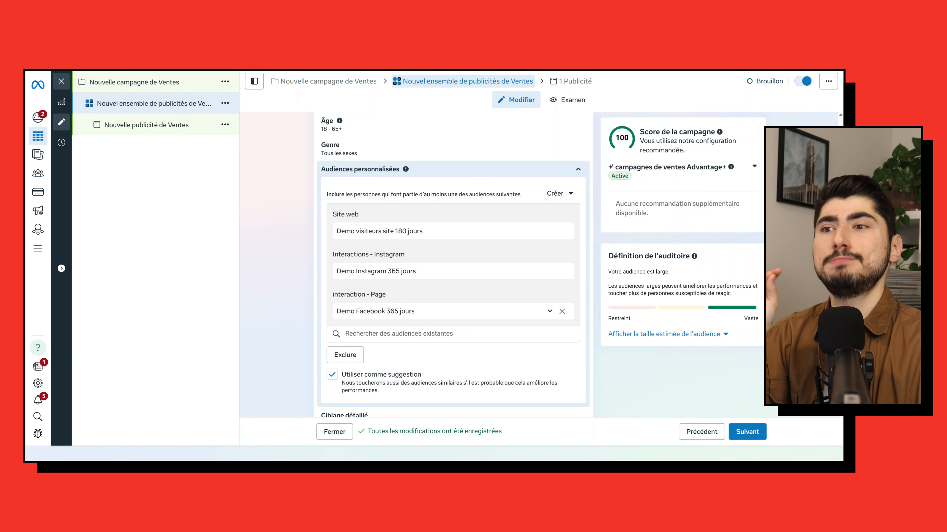
pyautogui.scroll(-1, 406, 355)
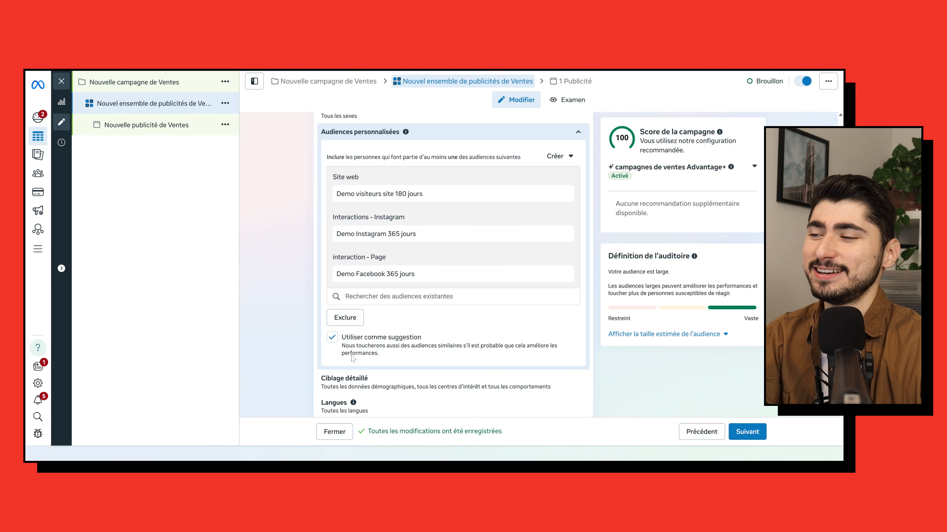
pyautogui.click(332, 338)
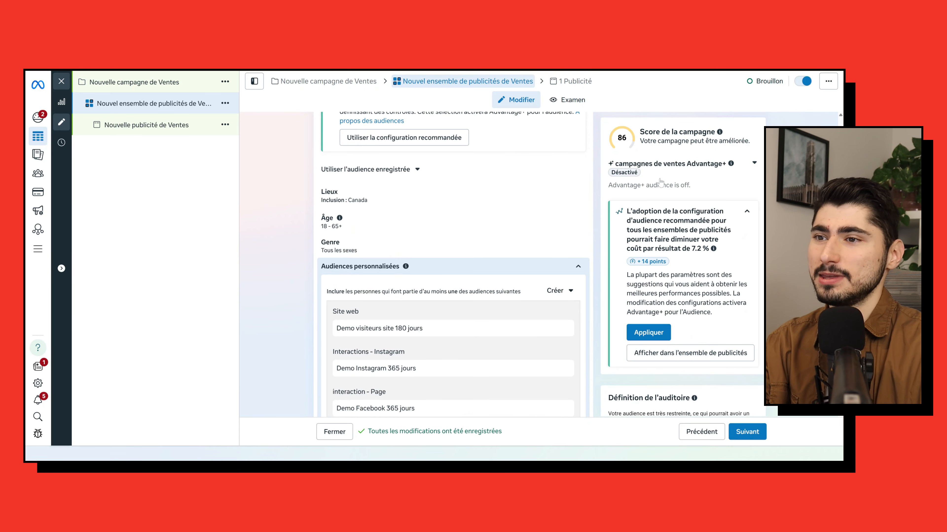
# - Review the ad set's audience section and the Advantage+ audience recommendation
pyautogui.scroll(-3, 667, 179)
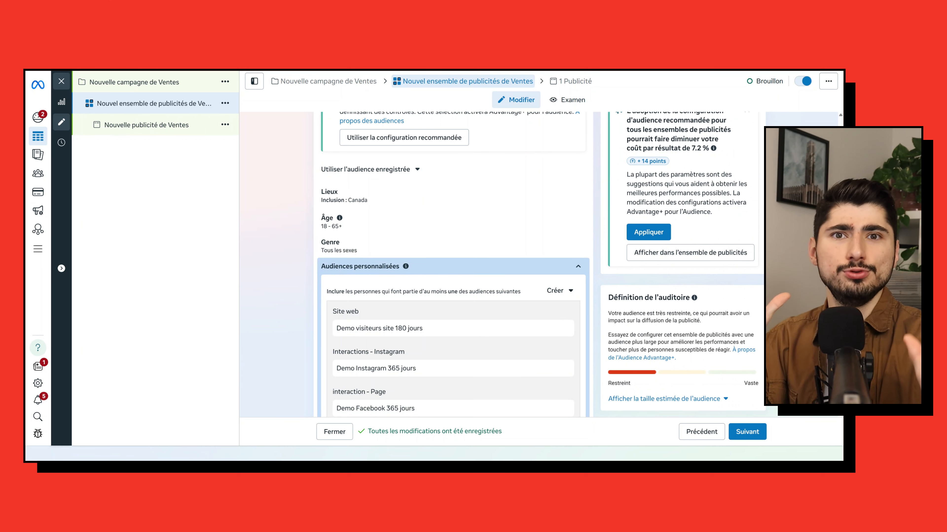
pyautogui.scroll(-4, 418, 374)
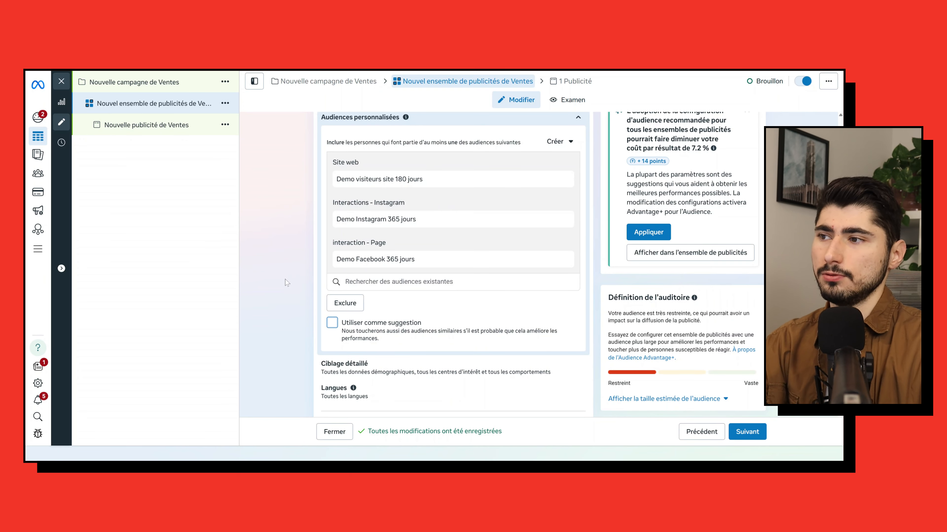
pyautogui.scroll(1, 286, 281)
pyautogui.scroll(4, 286, 281)
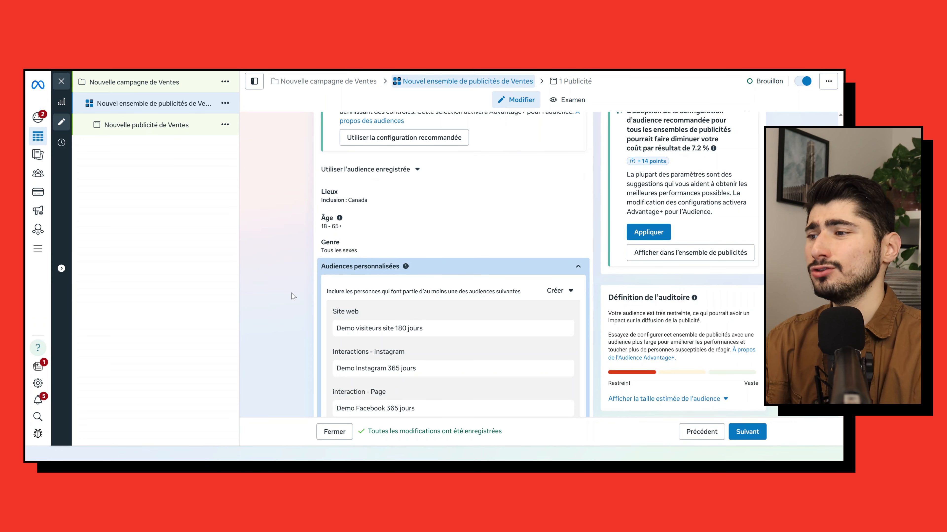
pyautogui.scroll(-4, 453, 278)
pyautogui.scroll(-3, 474, 347)
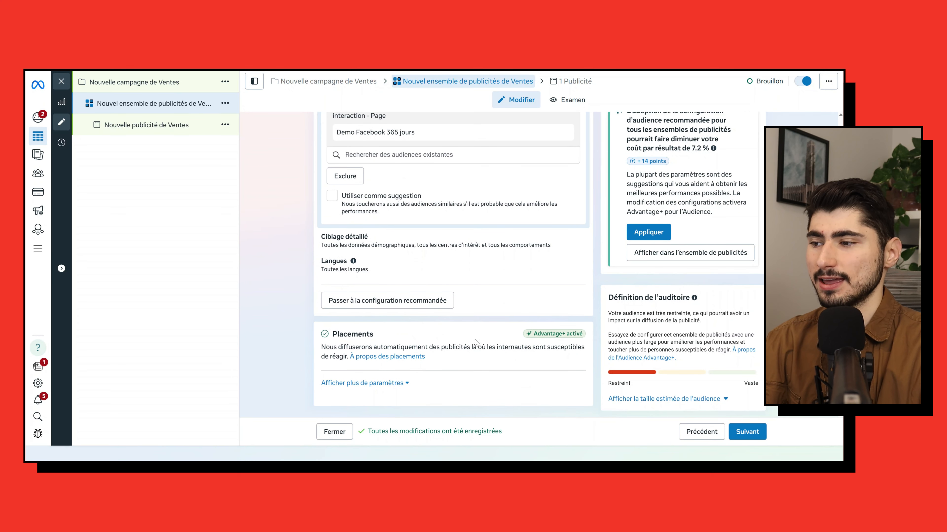
# - Move on to the ad and look through its settings, expanding the campaign score details
pyautogui.click(733, 433)
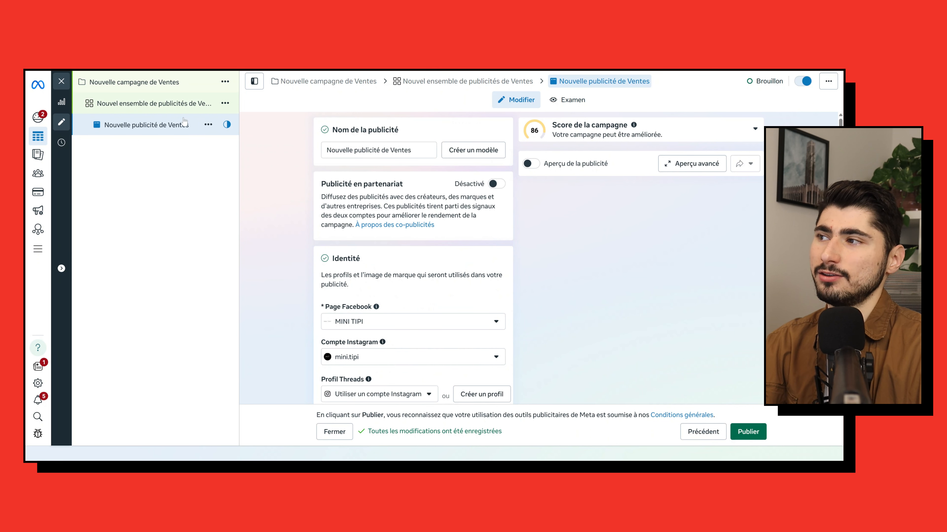
pyautogui.scroll(-8, 421, 318)
pyautogui.scroll(-10, 424, 317)
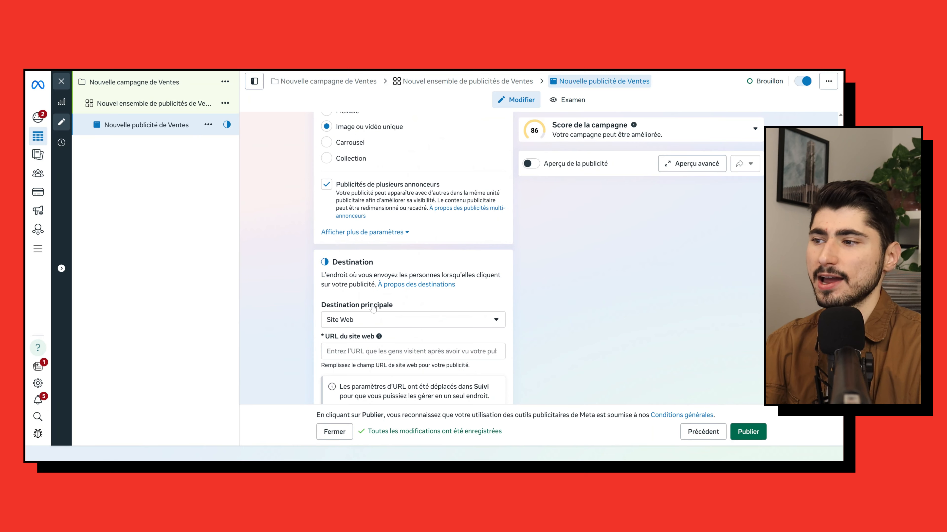
pyautogui.scroll(-6, 358, 236)
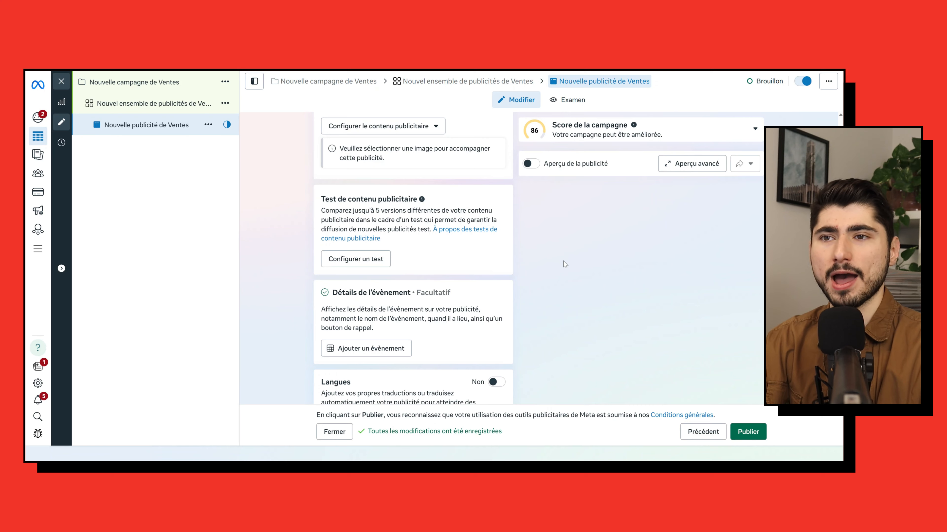
pyautogui.click(580, 133)
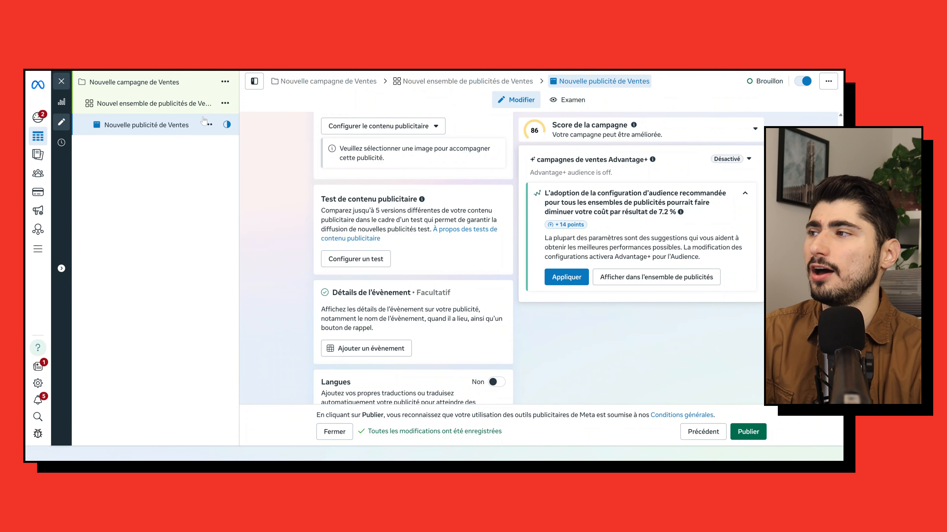
# - Return to the ad set and expand its Audiences personnalisées section
pyautogui.click(186, 108)
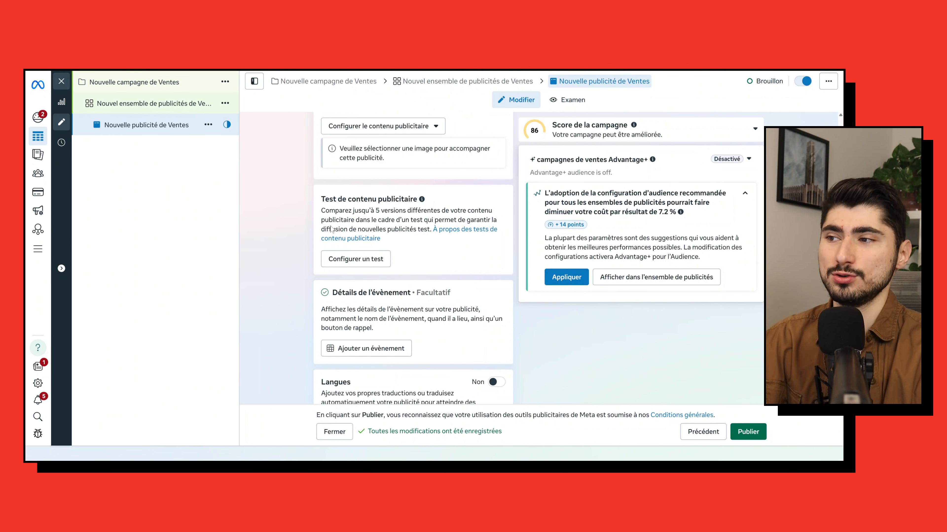
pyautogui.scroll(-15, 320, 262)
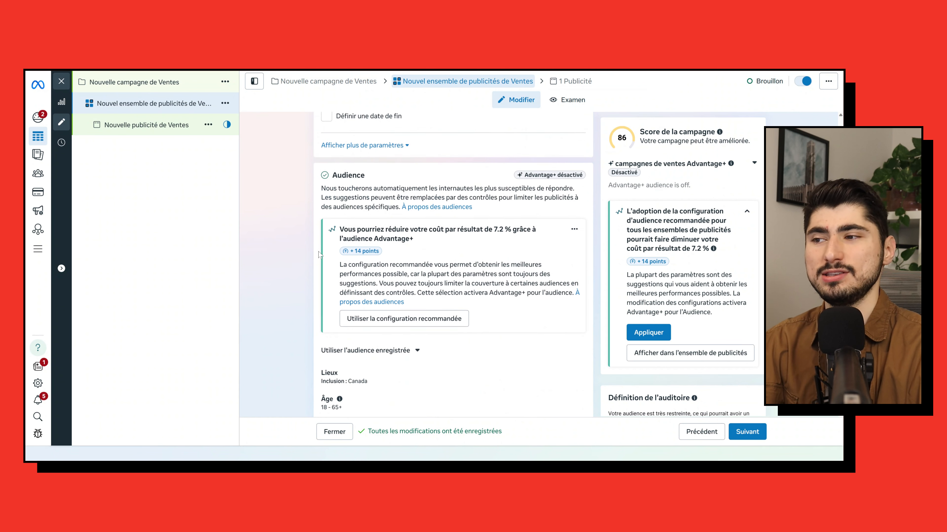
pyautogui.scroll(1, 319, 254)
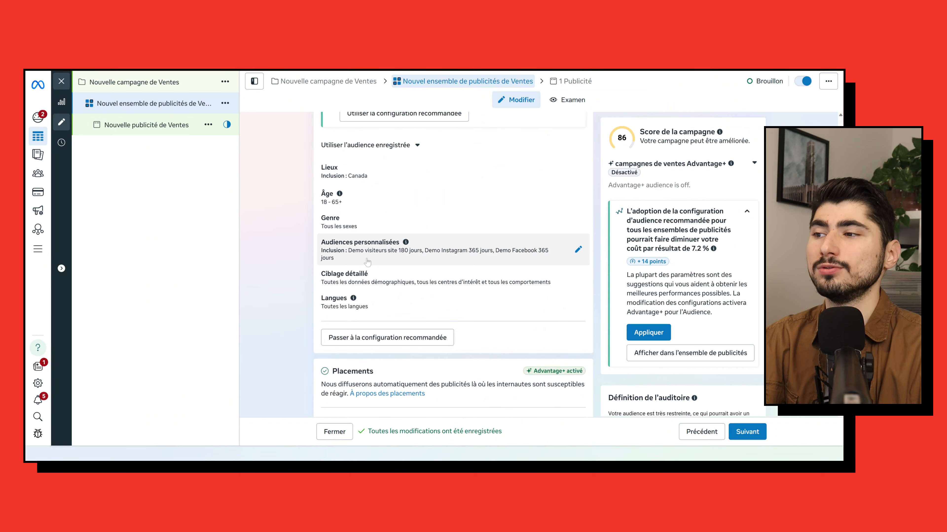
pyautogui.click(322, 242)
pyautogui.scroll(-5, 323, 318)
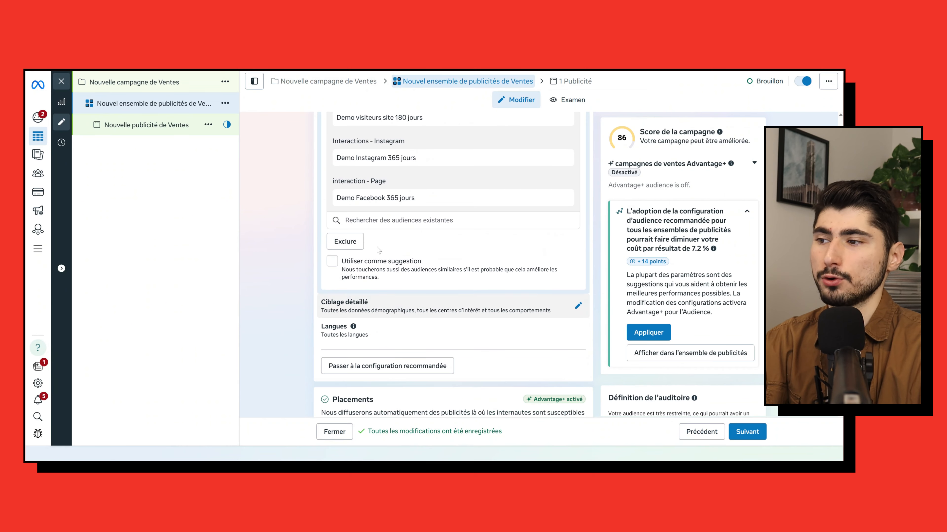